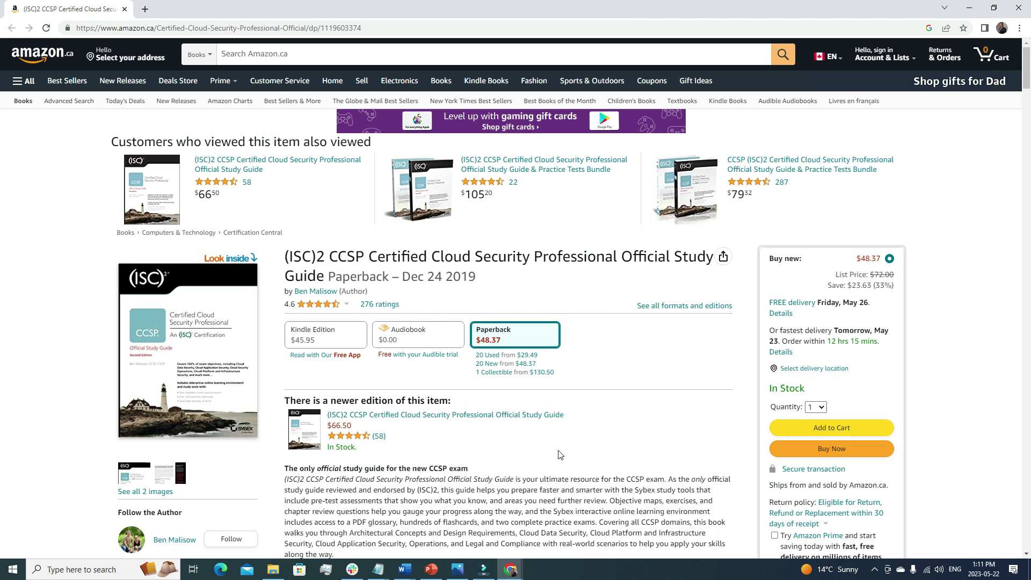
View the study guide's Kindle and paperback editions, then check the All-in-One Exam Guide's star ratings.
click(322, 334)
click(503, 242)
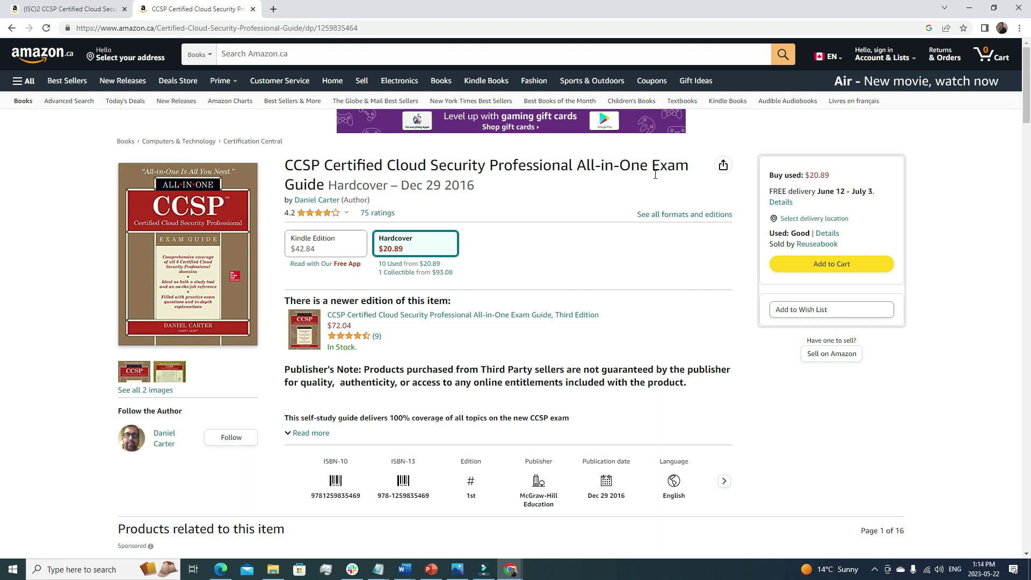
click(347, 212)
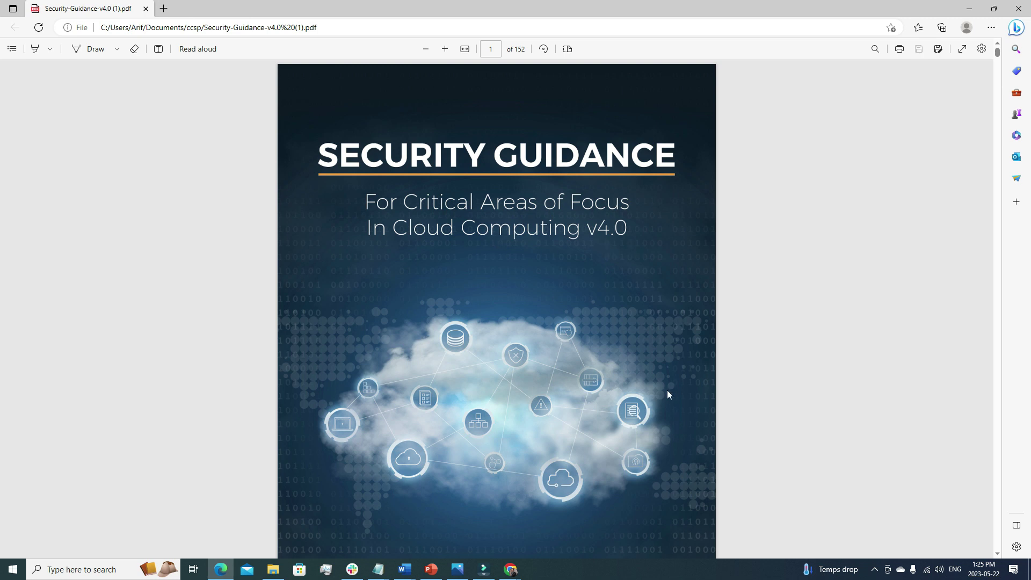
scroll(632, 251, down, 4)
scroll(516, 322, down, 4)
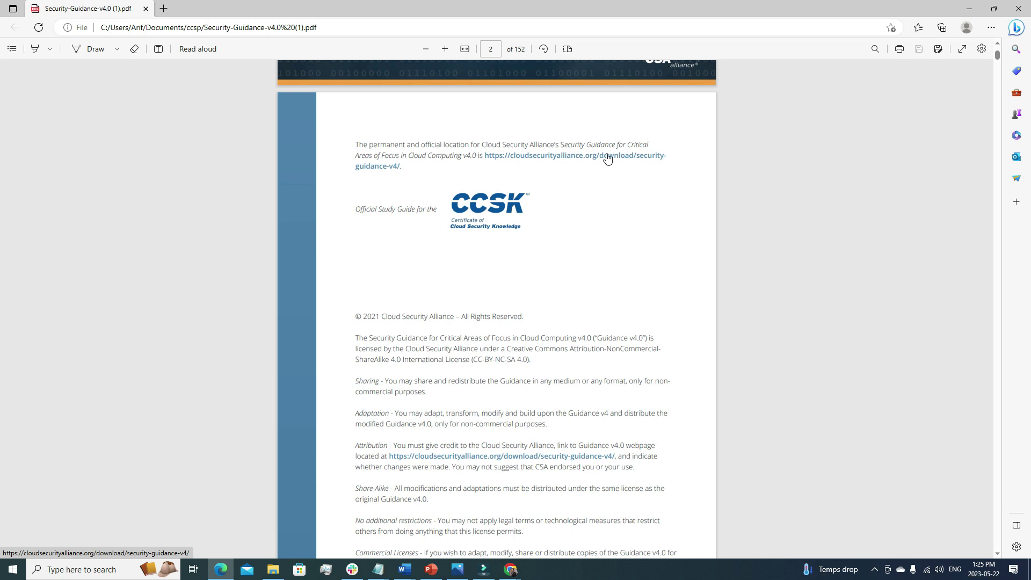
scroll(606, 164, down, 5)
scroll(557, 226, down, 5)
scroll(556, 226, down, 5)
scroll(557, 236, down, 5)
scroll(557, 236, down, 5)
scroll(557, 236, down, 5)
scroll(558, 235, down, 5)
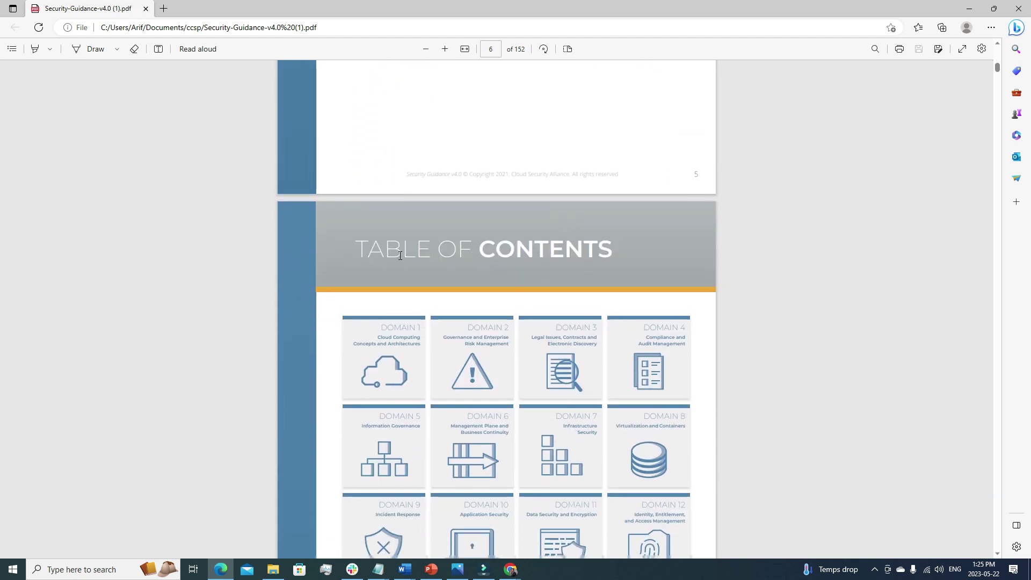
scroll(560, 233, down, 5)
scroll(532, 283, up, 2)
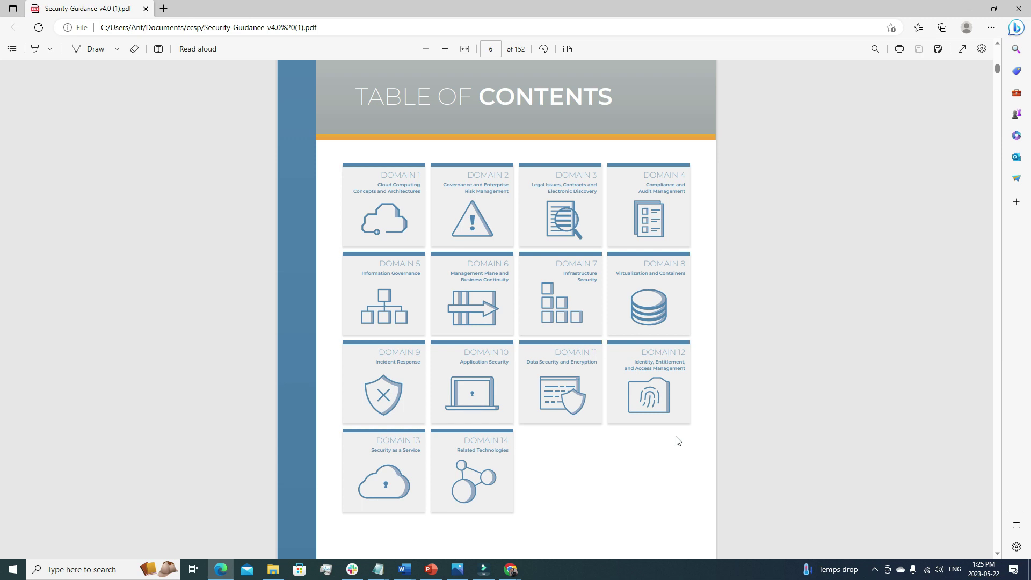
middle_click(589, 405)
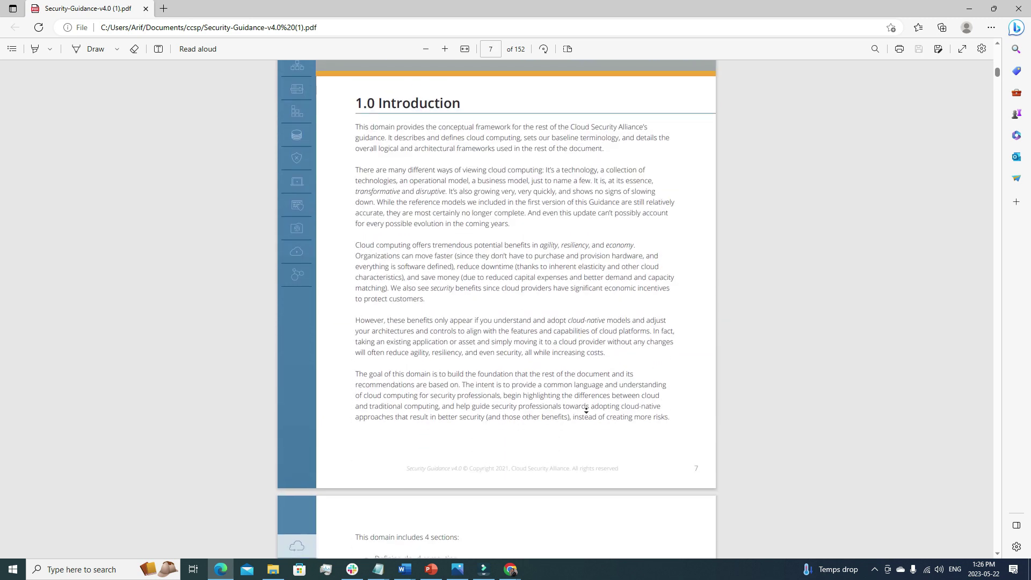
key(ctrl+Home)
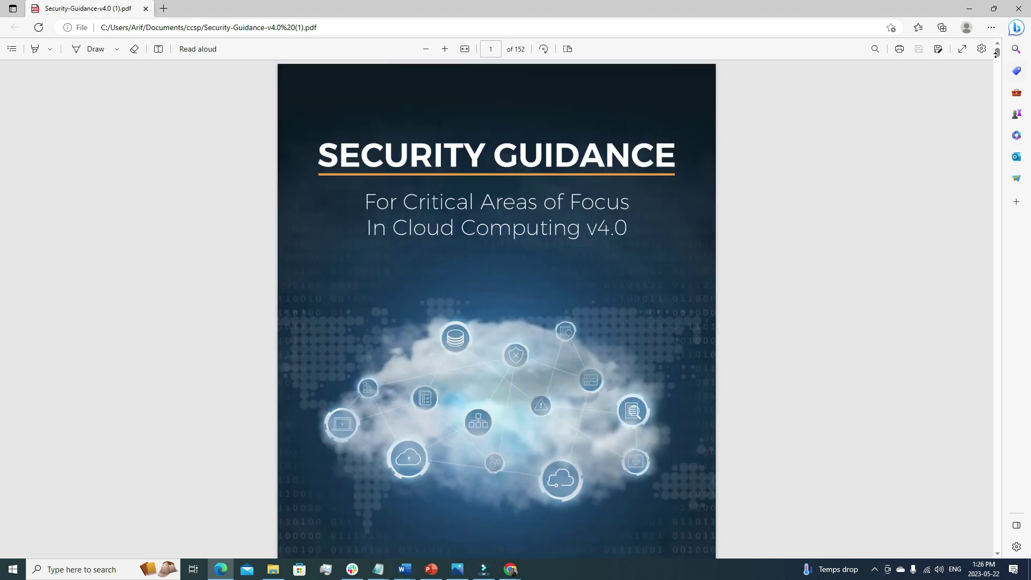
drag(996, 53, 997, 89)
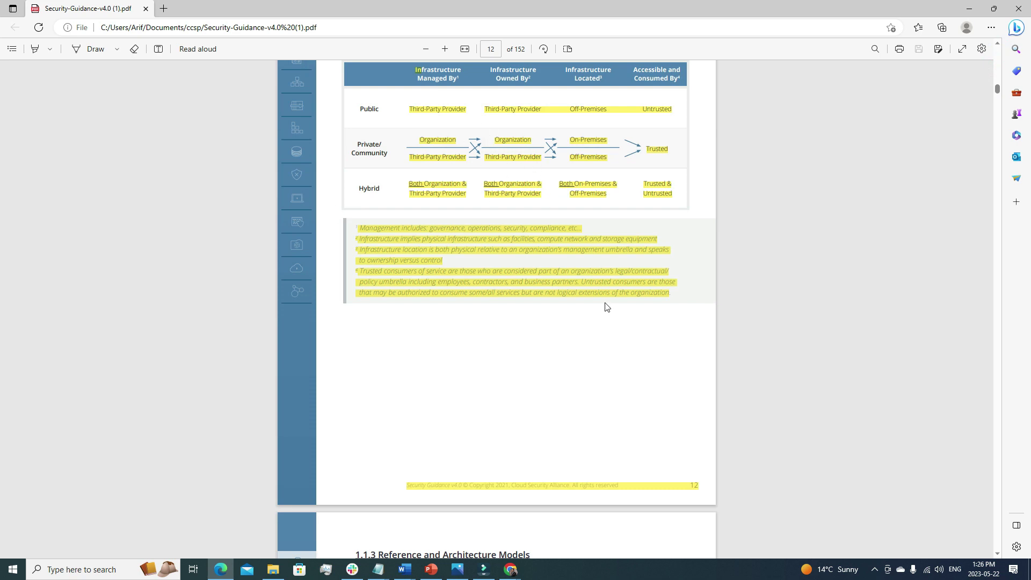
scroll(608, 314, down, 3)
scroll(551, 224, down, 3)
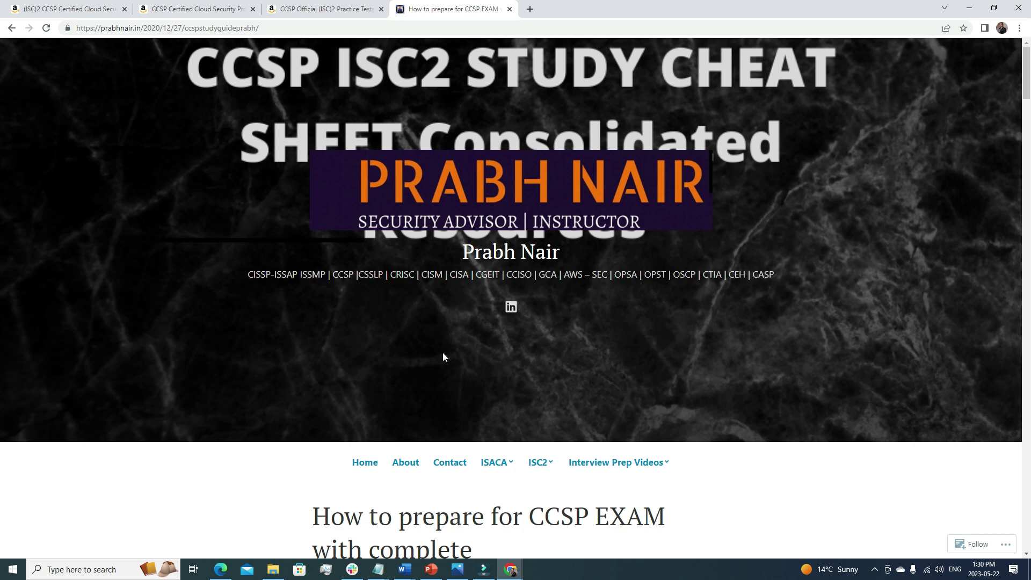
scroll(214, 381, down, 3)
scroll(222, 390, down, 3)
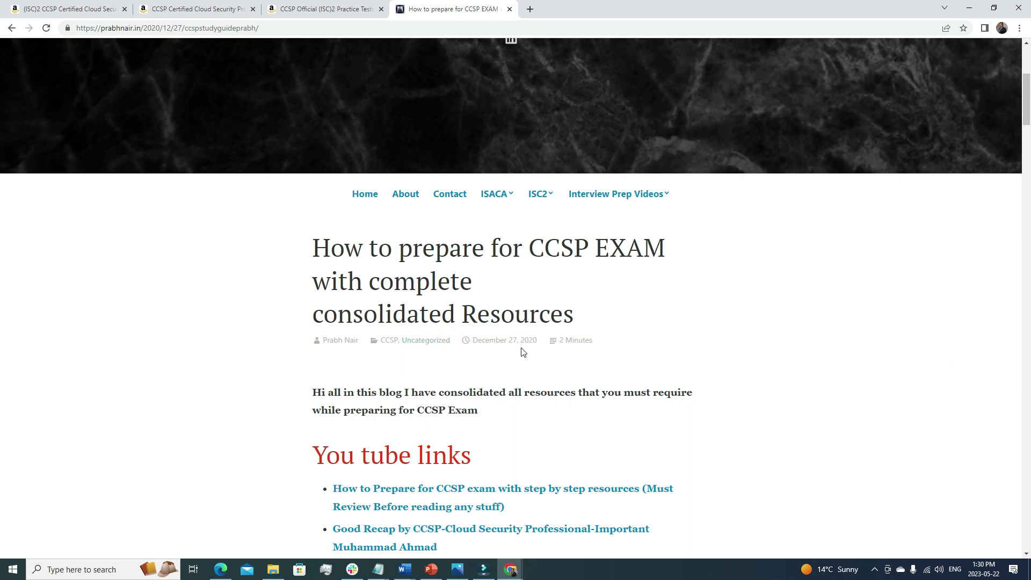
scroll(726, 400, down, 2)
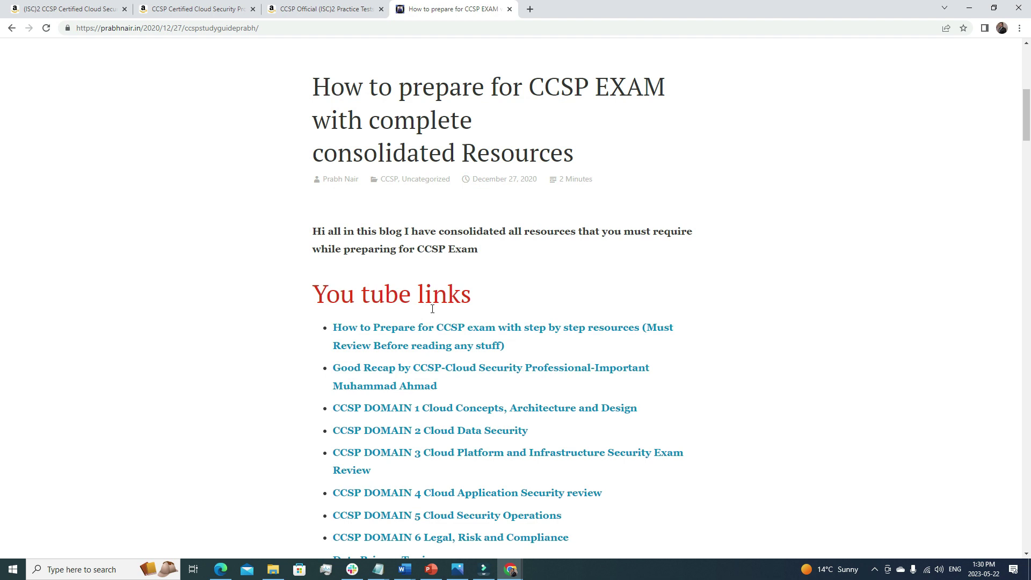
scroll(822, 395, down, 1)
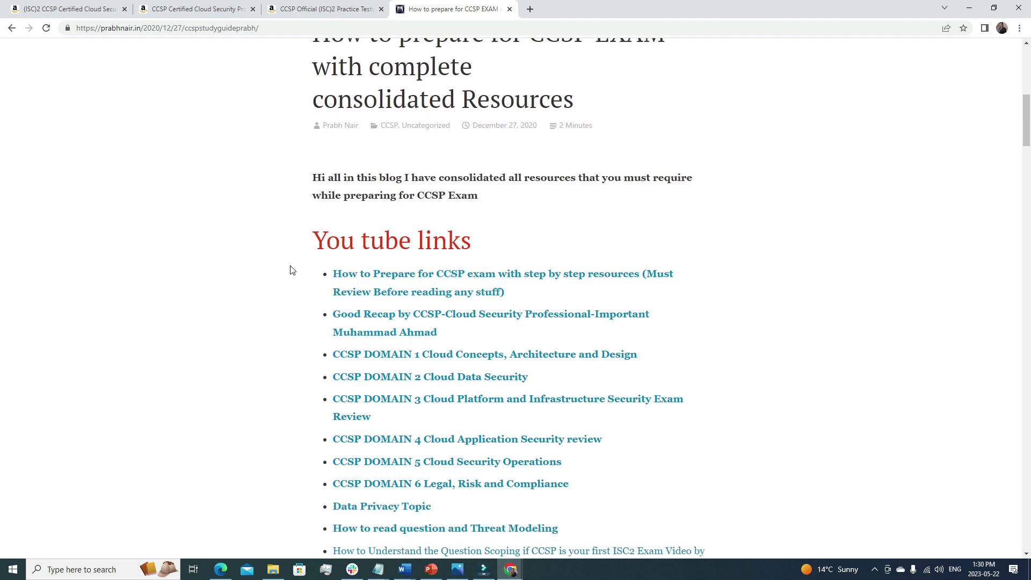
scroll(460, 347, down, 2)
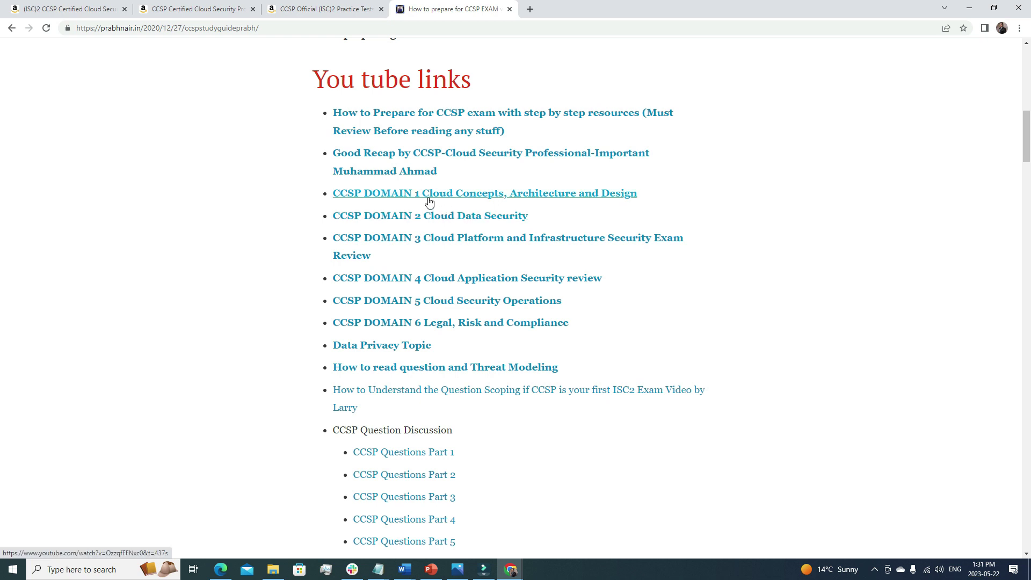
scroll(655, 325, down, 3)
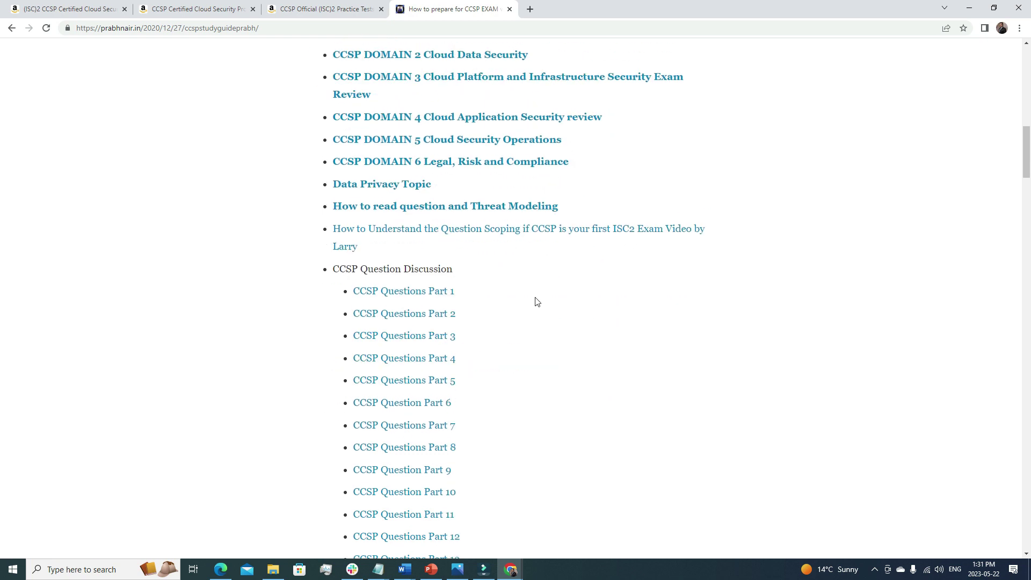
scroll(534, 300, down, 3)
scroll(534, 300, down, 1)
scroll(534, 300, up, 3)
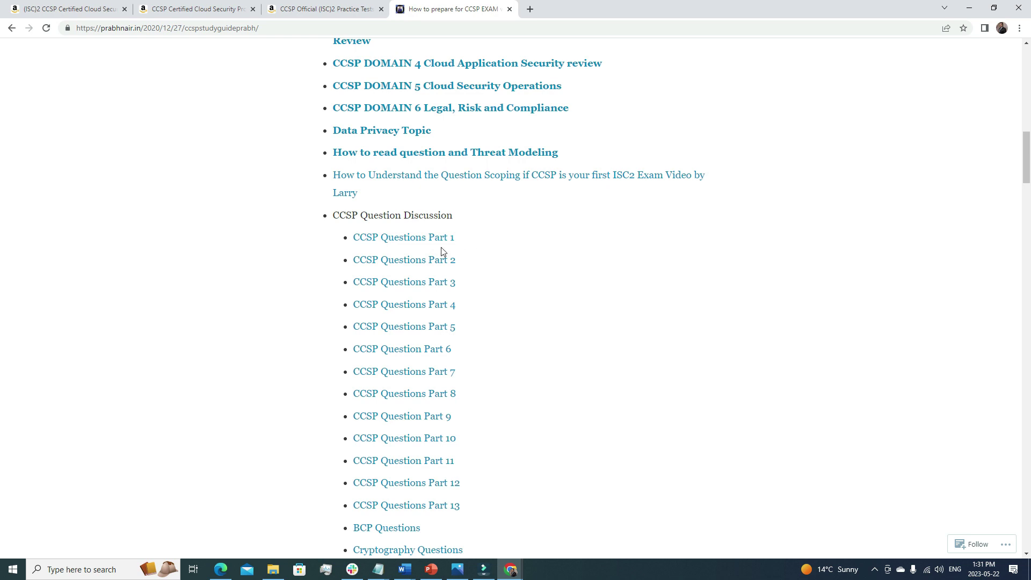
scroll(427, 250, down, 3)
scroll(427, 218, up, 2)
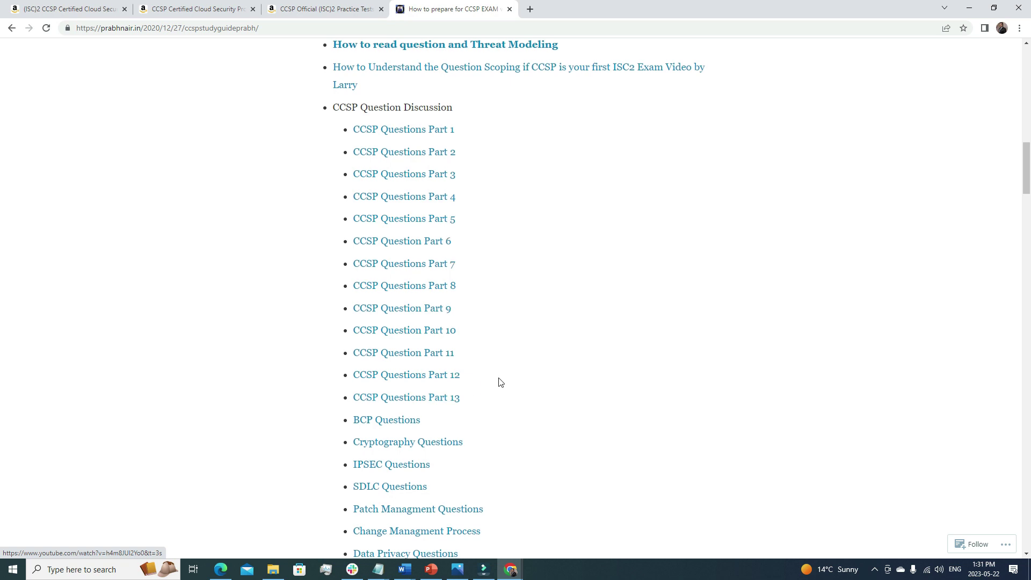
scroll(499, 378, down, 3)
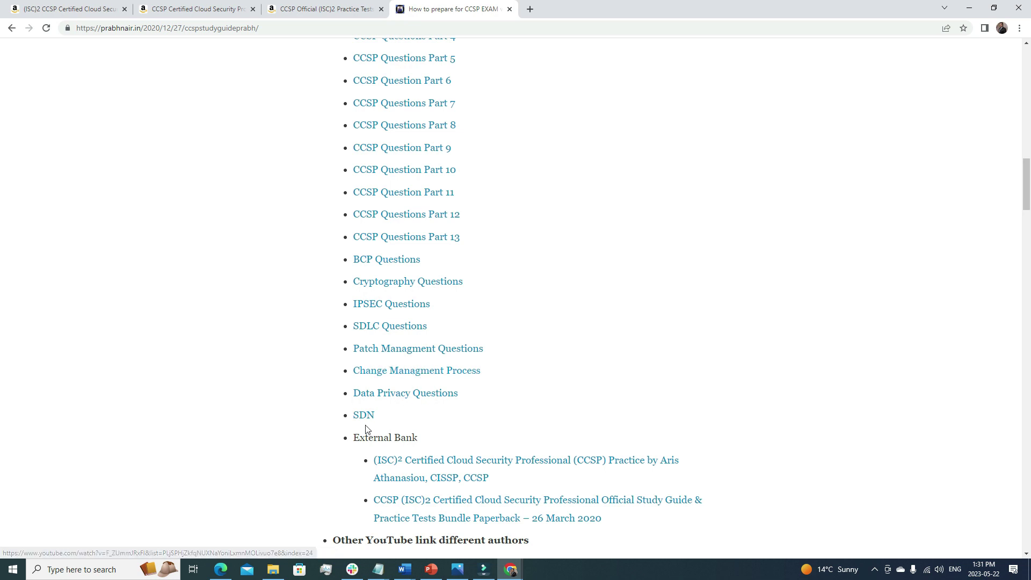
scroll(611, 311, down, 1)
scroll(589, 338, down, 3)
scroll(580, 354, up, 1)
scroll(580, 354, up, 1)
scroll(564, 363, up, 2)
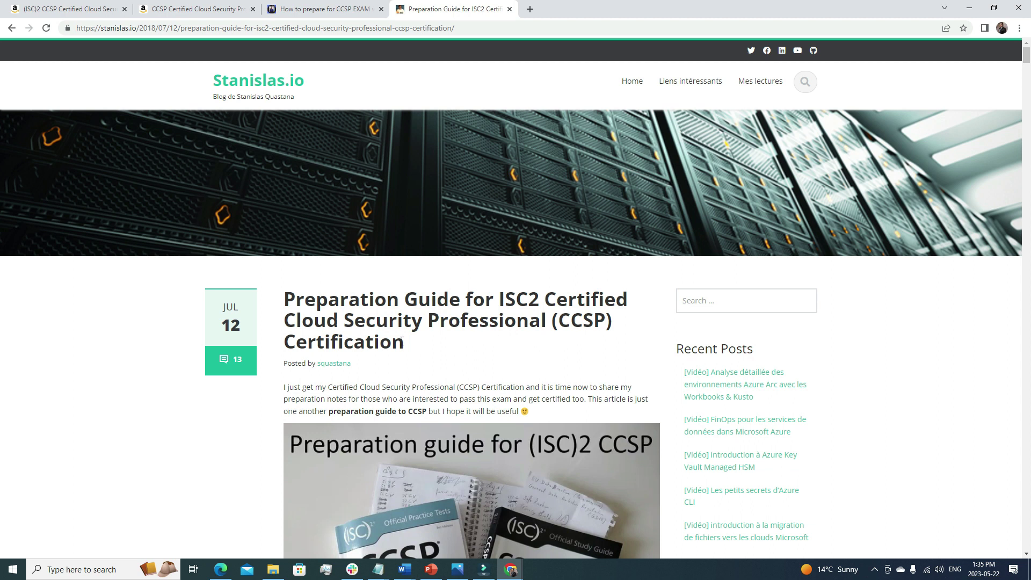
scroll(464, 322, down, 4)
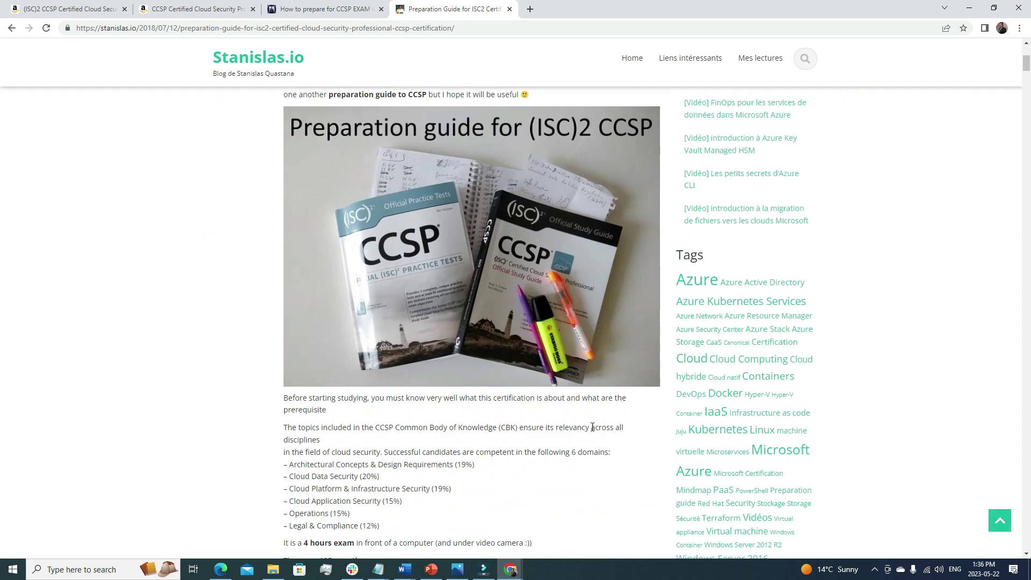
scroll(464, 323, down, 3)
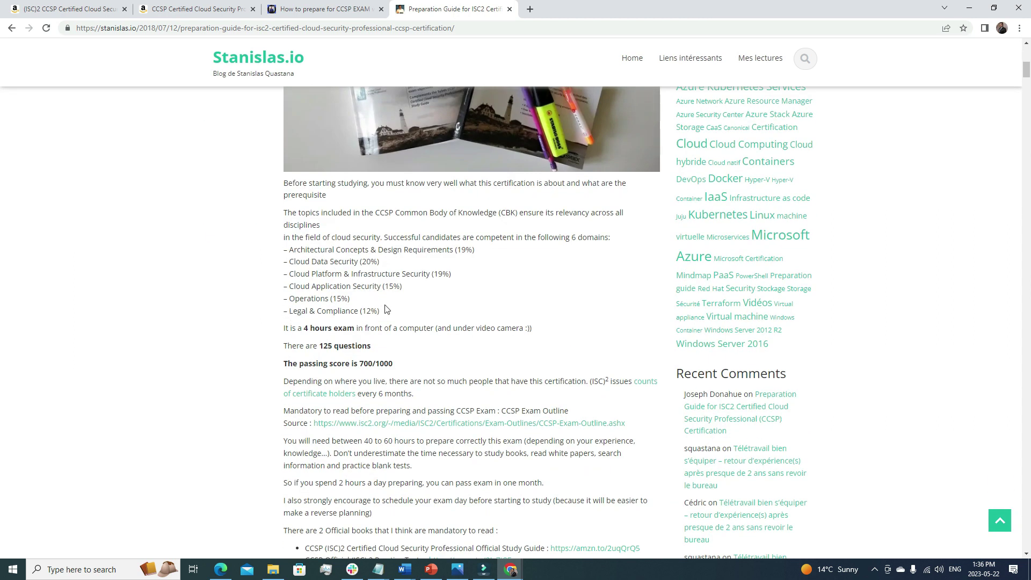
scroll(394, 318, down, 2)
scroll(366, 338, down, 2)
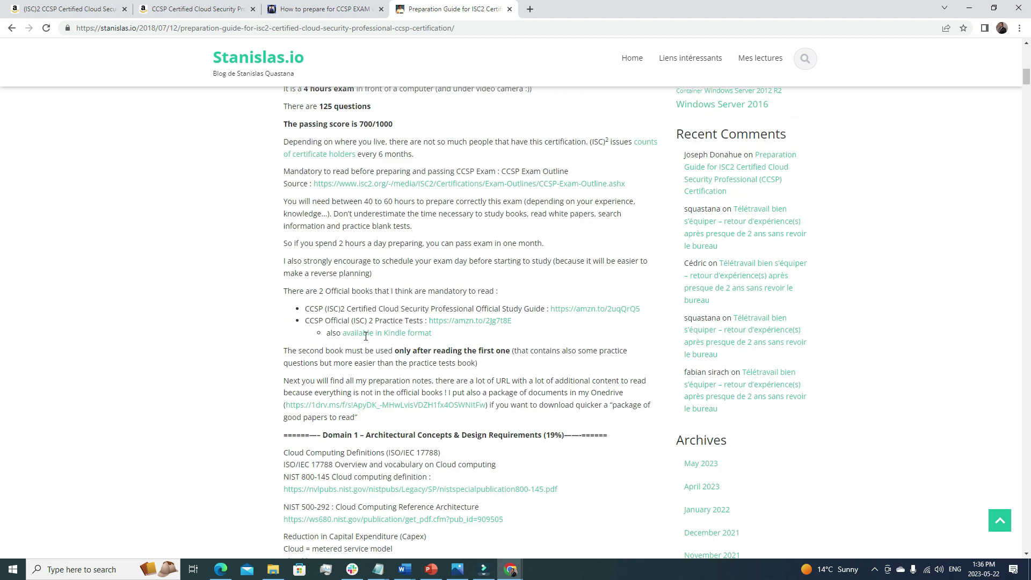
scroll(374, 376, down, 1)
scroll(374, 376, down, 1)
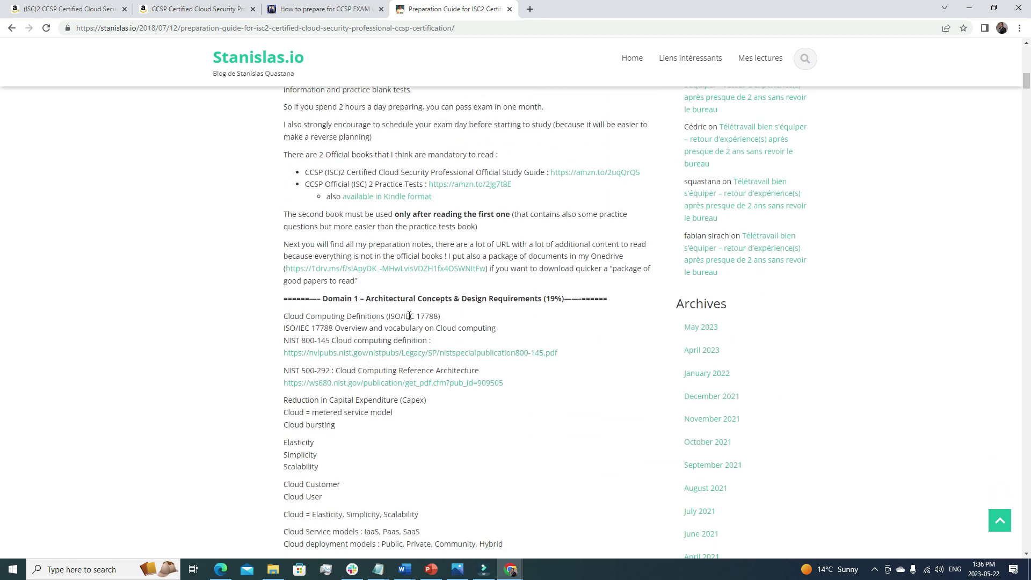
scroll(582, 368, down, 3)
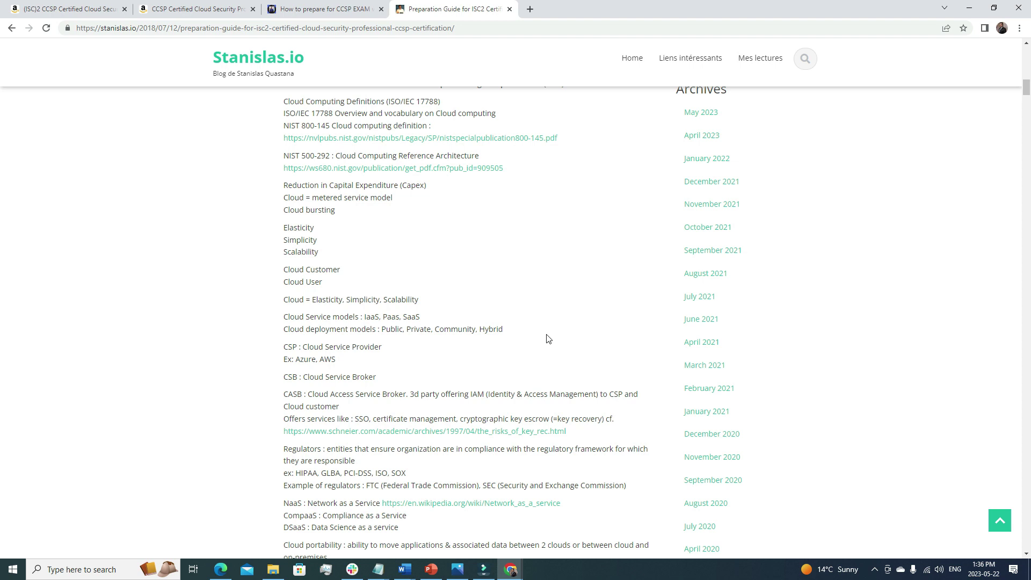
scroll(547, 338, down, 2)
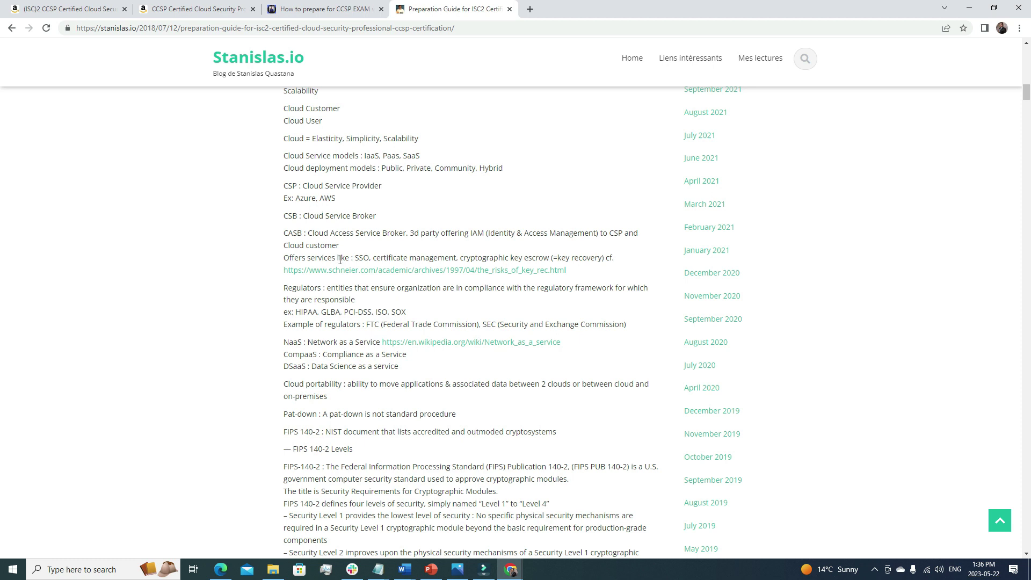
scroll(322, 216, up, 1)
scroll(338, 267, up, 2)
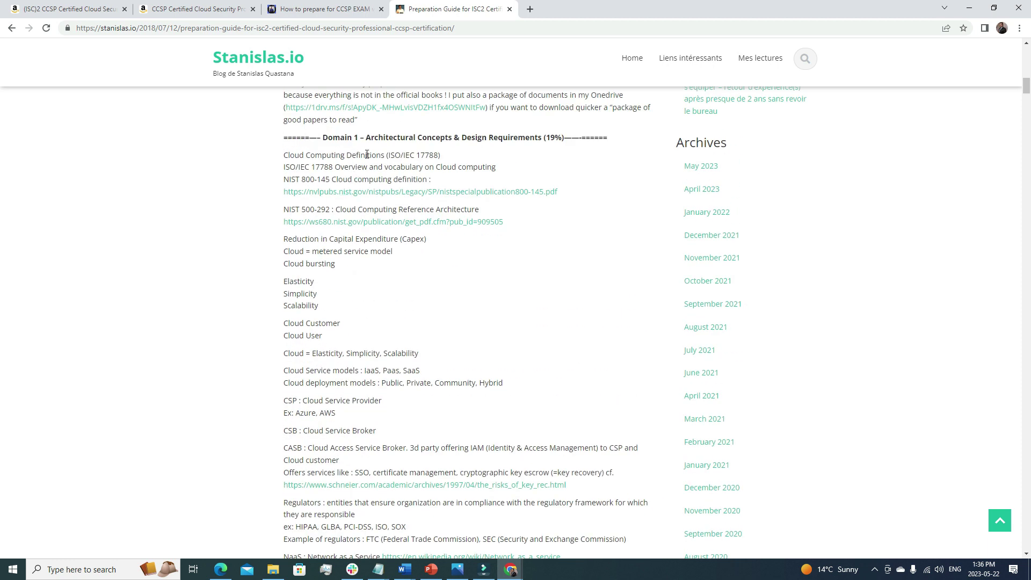
scroll(484, 290, down, 5)
scroll(483, 289, down, 5)
scroll(338, 266, down, 3)
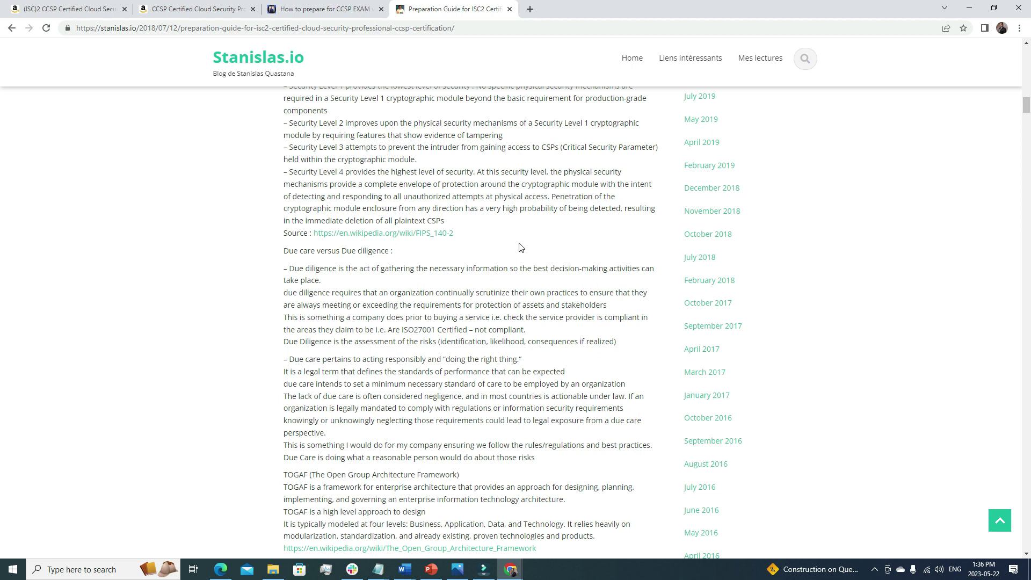
scroll(265, 186, down, 5)
scroll(275, 242, down, 5)
scroll(442, 325, down, 5)
scroll(442, 326, down, 5)
scroll(441, 325, down, 3)
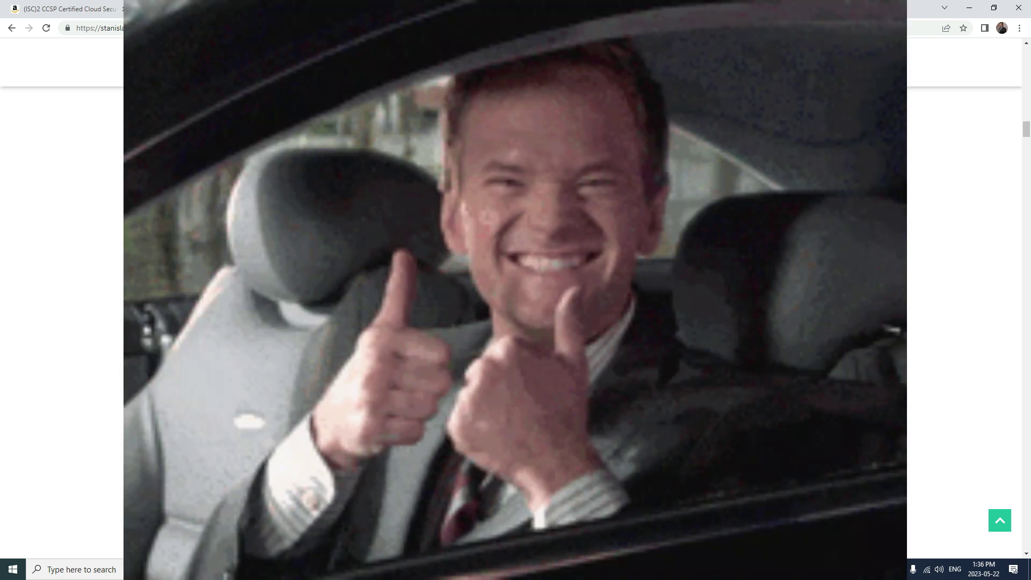
scroll(460, 240, down, 5)
scroll(467, 322, down, 5)
scroll(467, 348, down, 3)
scroll(465, 349, down, 2)
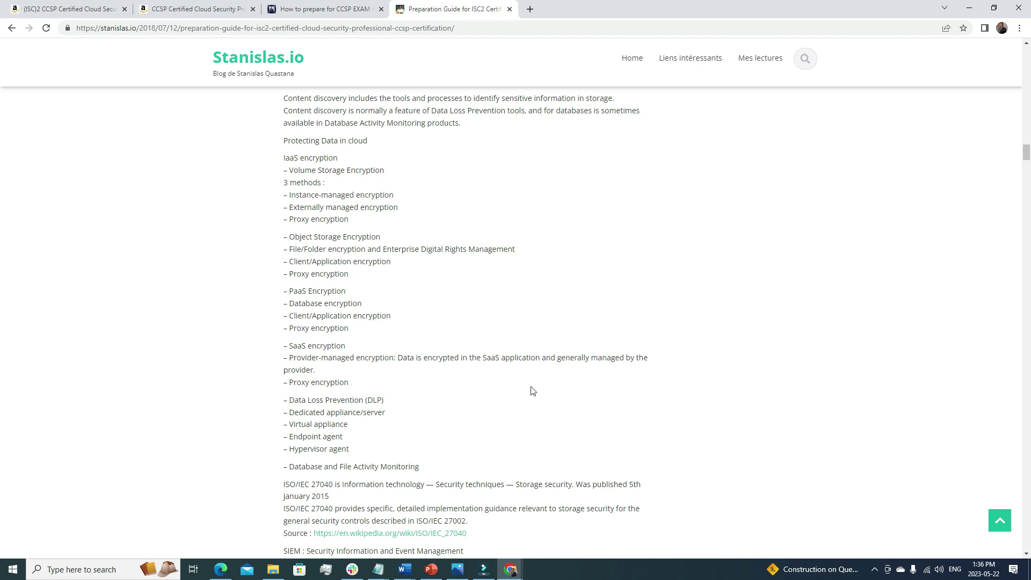
scroll(548, 395, down, 4)
scroll(626, 415, down, 4)
scroll(624, 422, down, 4)
scroll(624, 423, down, 2)
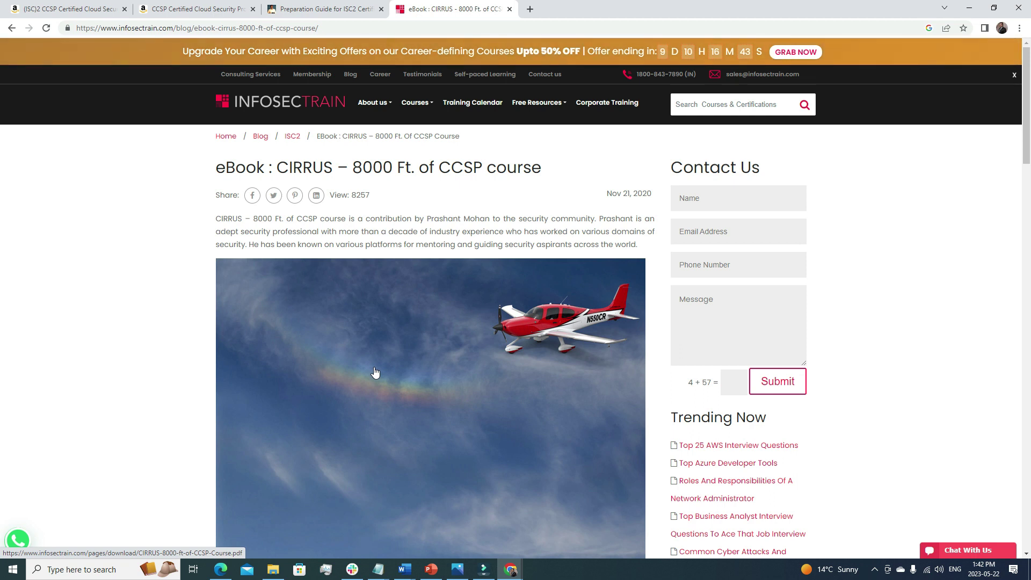
scroll(320, 312, down, 3)
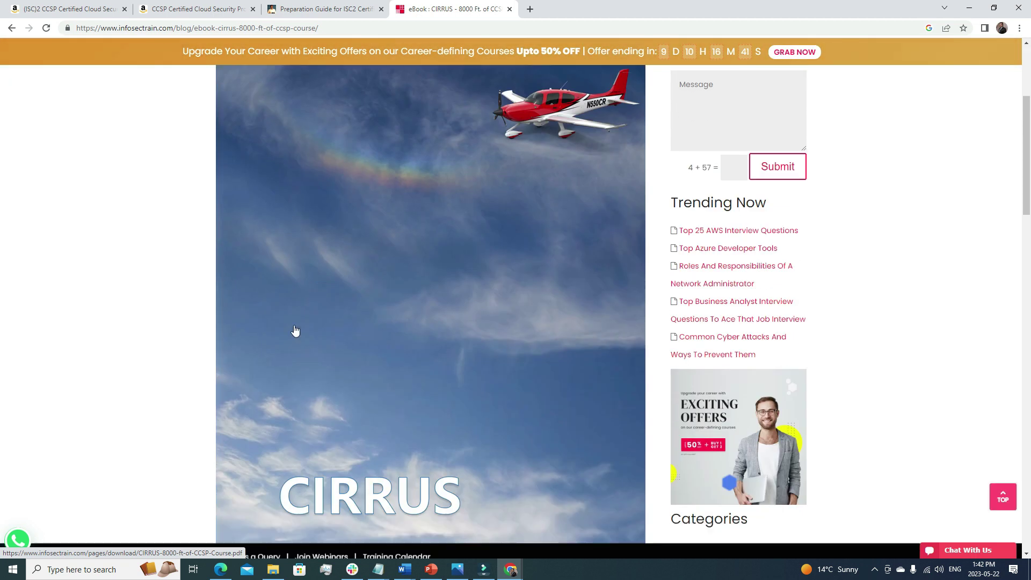
scroll(318, 367, up, 3)
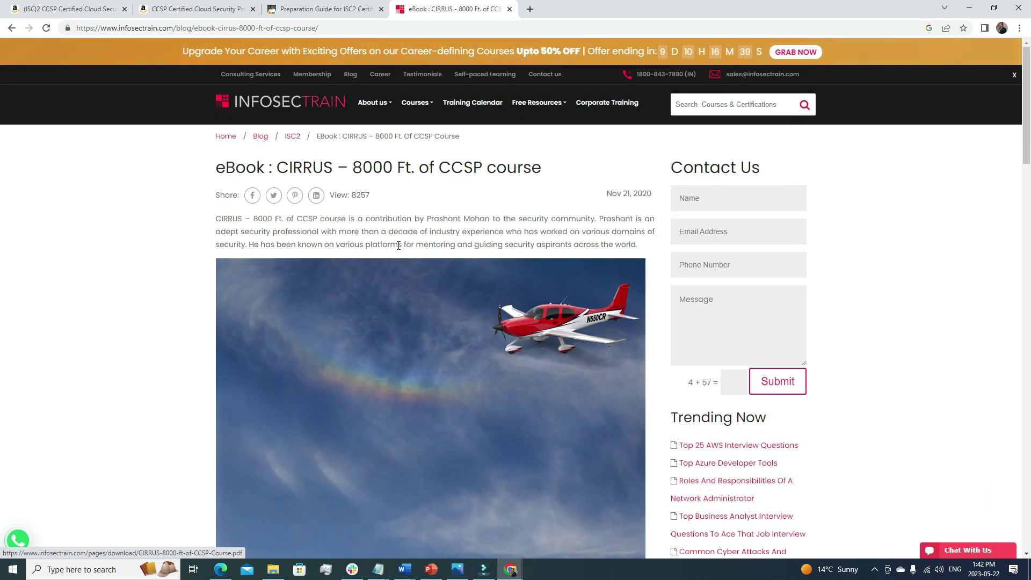